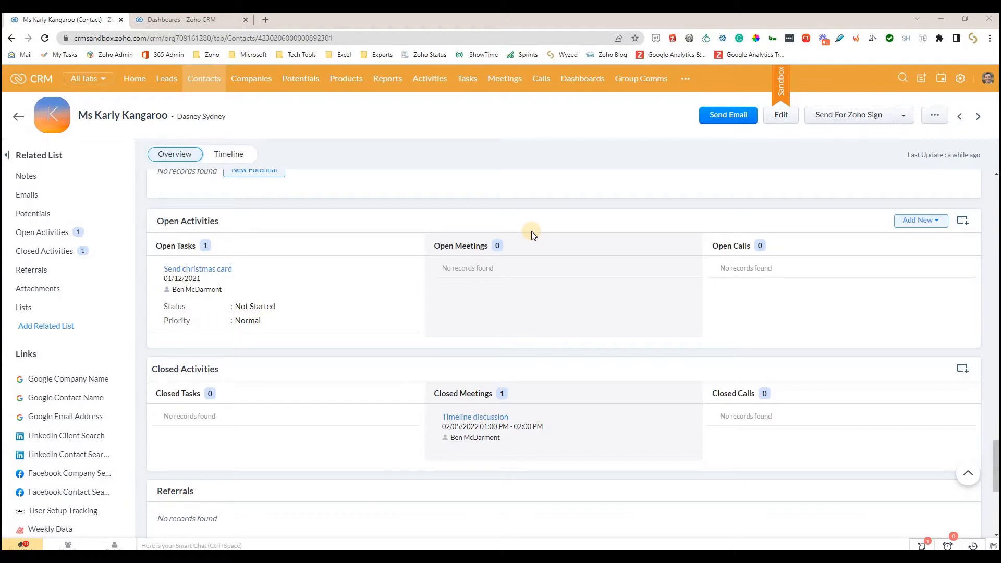
- Start a new meeting from the contact's open activities and title it as a meeting with both participants' first names
{"action": "left_click", "coordinate": [934, 229]}
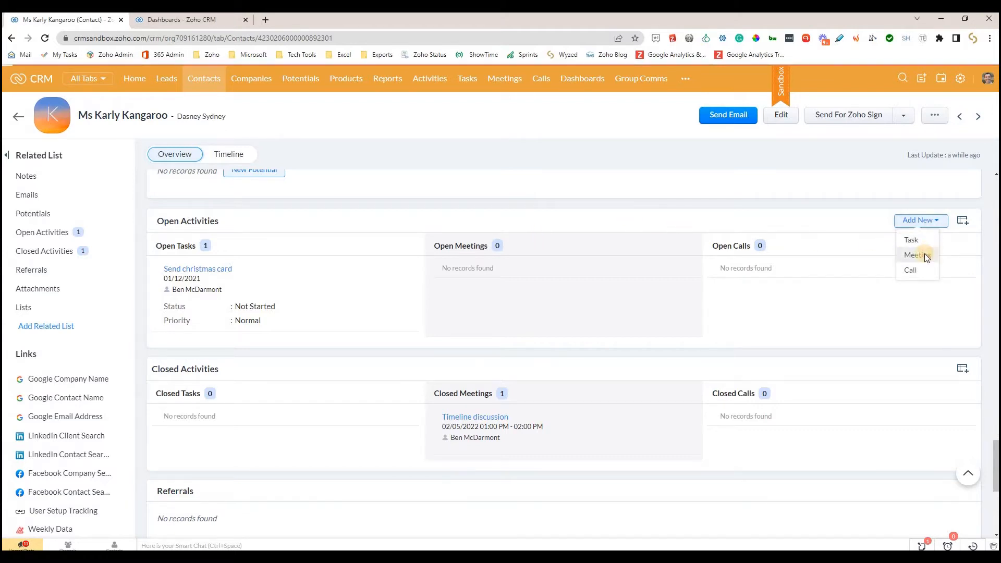
{"action": "left_click", "coordinate": [925, 253]}
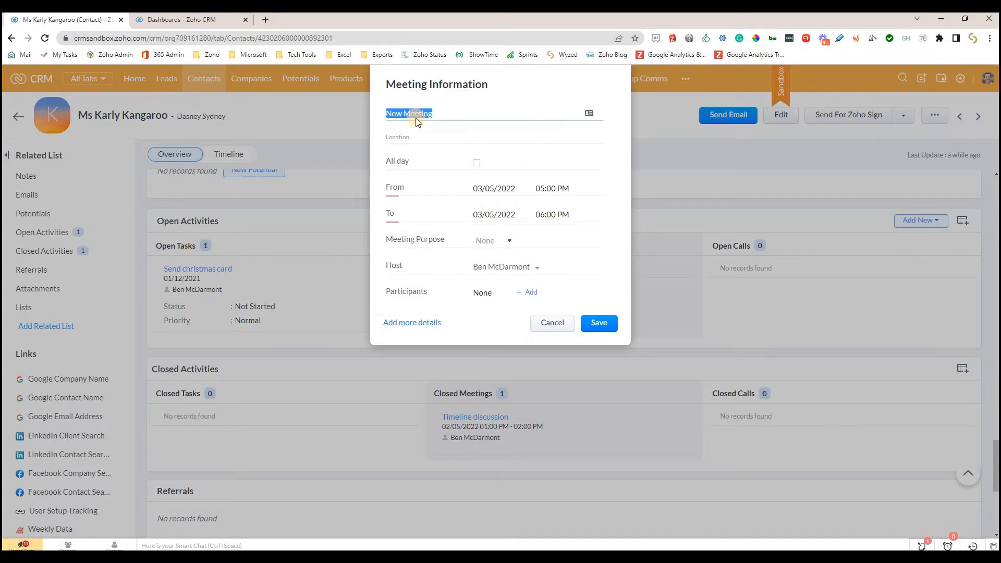
{"action": "left_click_drag", "start_coordinate": [449, 115], "coordinate": [378, 113]}
{"action": "type", "text": "Meeting with Karly and Ben"}
{"action": "left_click", "coordinate": [476, 137]}
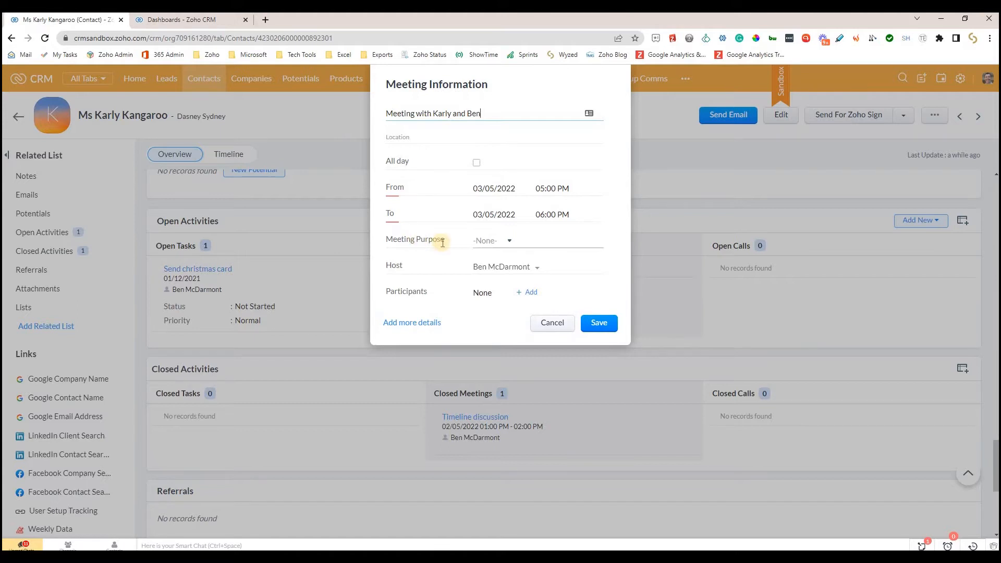
- Set the meeting purpose to Sales, review the other purpose options, and discard the meeting
{"action": "left_click_drag", "start_coordinate": [385, 238], "coordinate": [401, 241]}
{"action": "left_click", "coordinate": [527, 255]}
{"action": "left_click", "coordinate": [509, 242]}
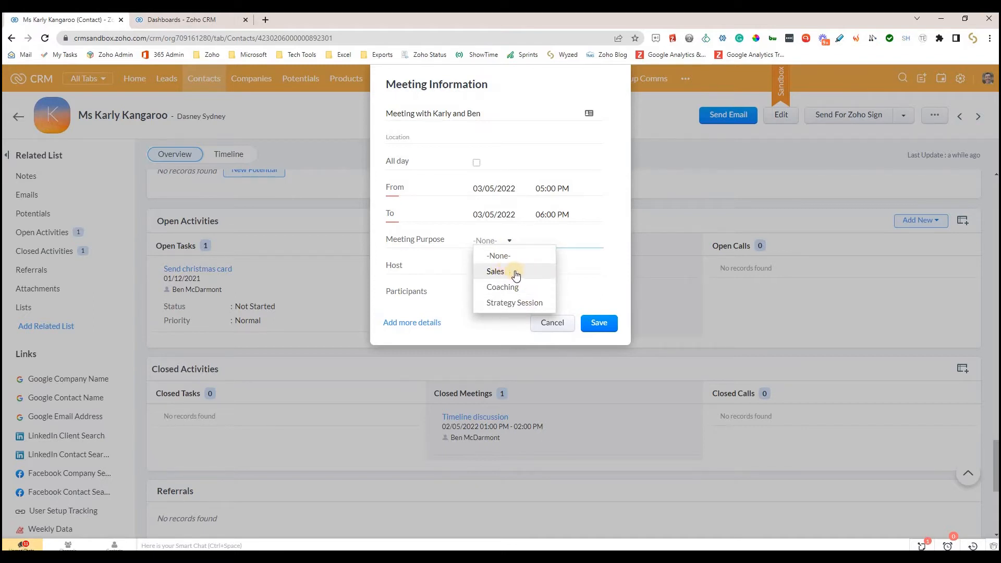
{"action": "left_click", "coordinate": [498, 271]}
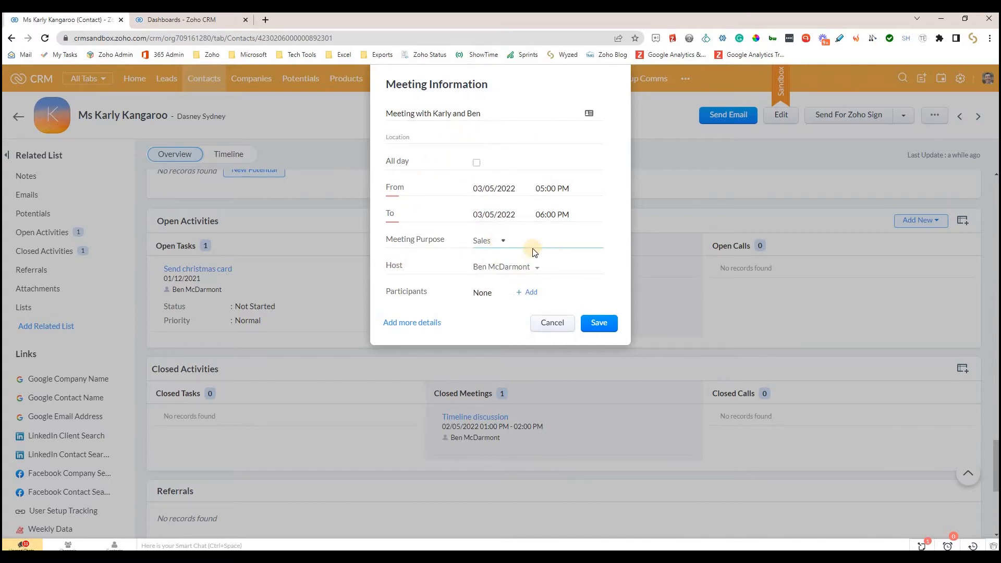
{"action": "left_click", "coordinate": [504, 243]}
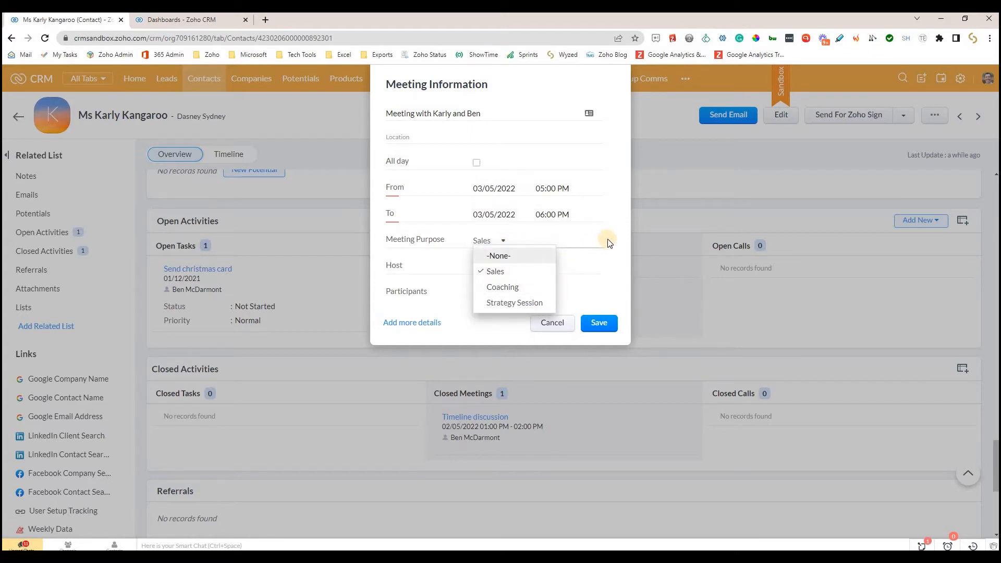
{"action": "left_click", "coordinate": [424, 241]}
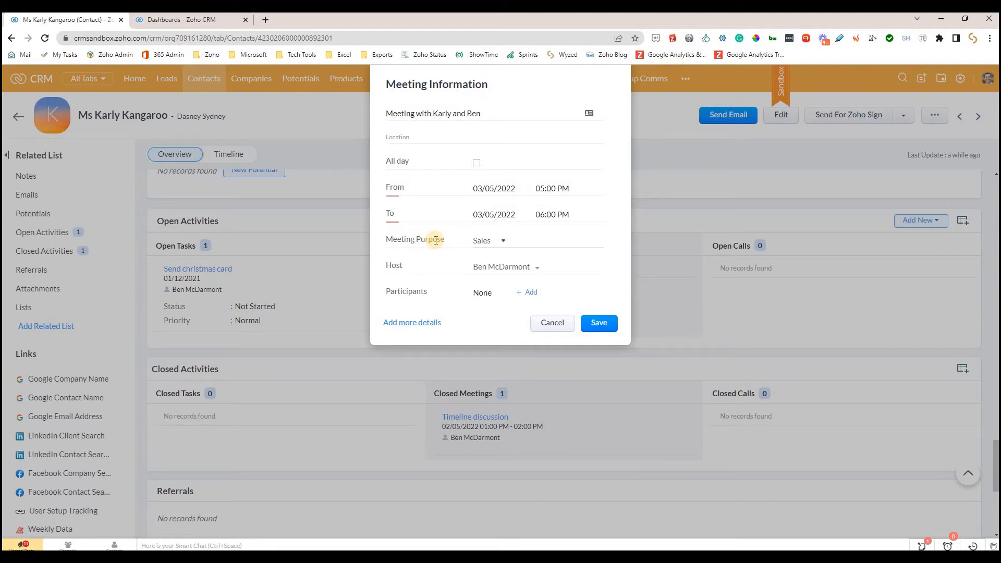
{"action": "left_click", "coordinate": [484, 240]}
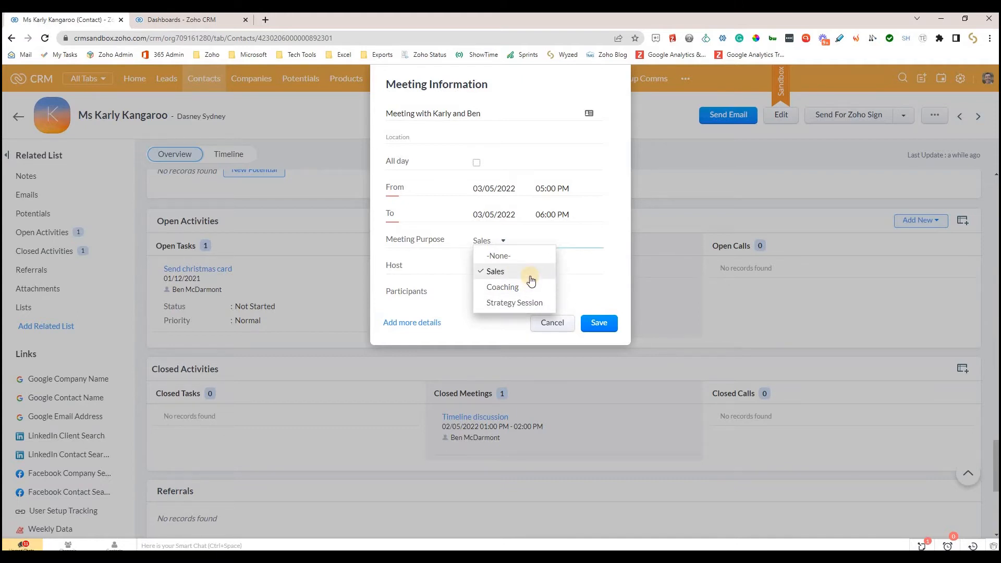
{"action": "left_click", "coordinate": [613, 260]}
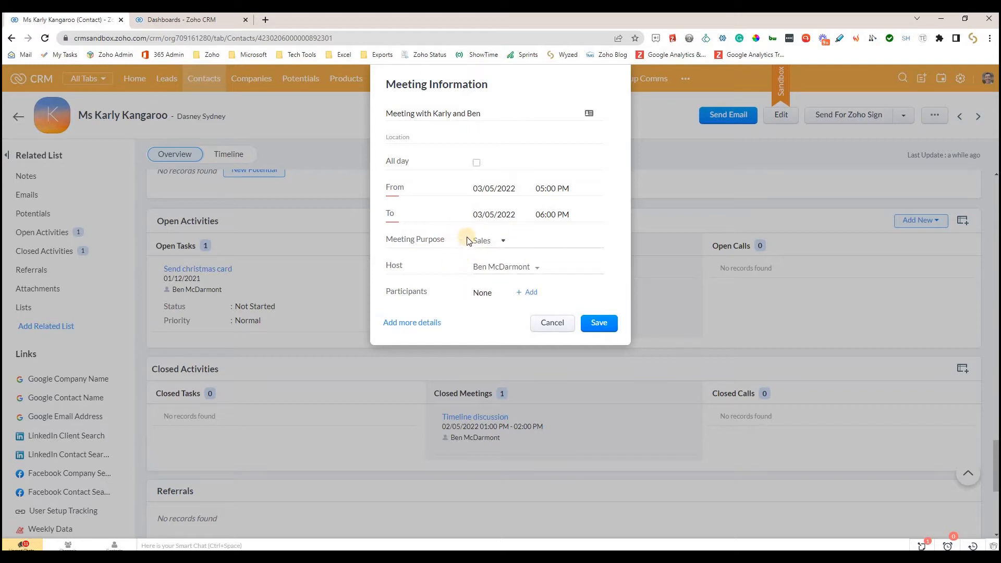
{"action": "left_click", "coordinate": [568, 326]}
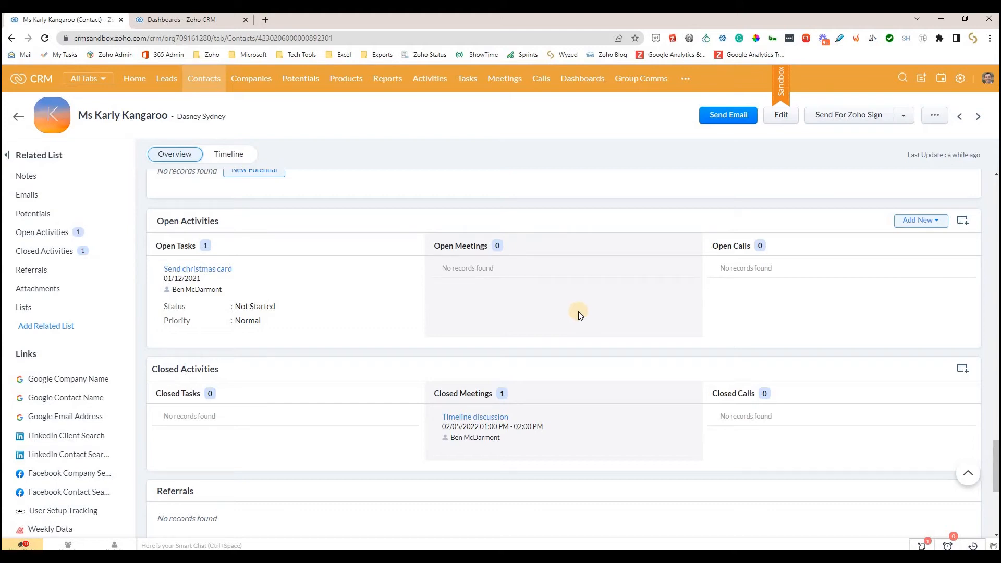
- Start logging an outbound call for the contact and set its duration to 30 minutes
{"action": "left_click", "coordinate": [932, 226]}
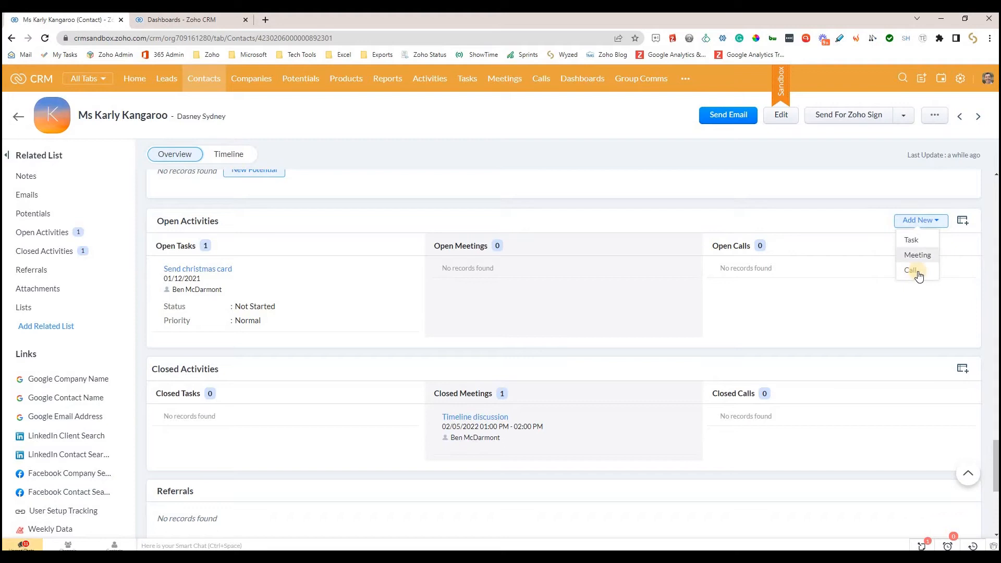
{"action": "mouse_move", "coordinate": [919, 276]}
{"action": "left_click", "coordinate": [878, 286]}
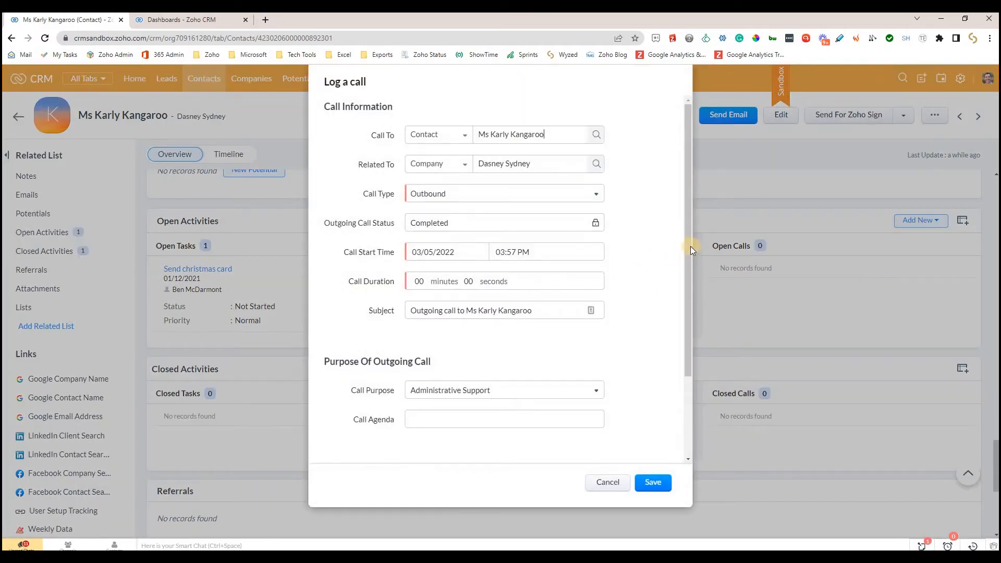
{"action": "scroll", "coordinate": [690, 272], "scroll_direction": "down", "scroll_amount": 1}
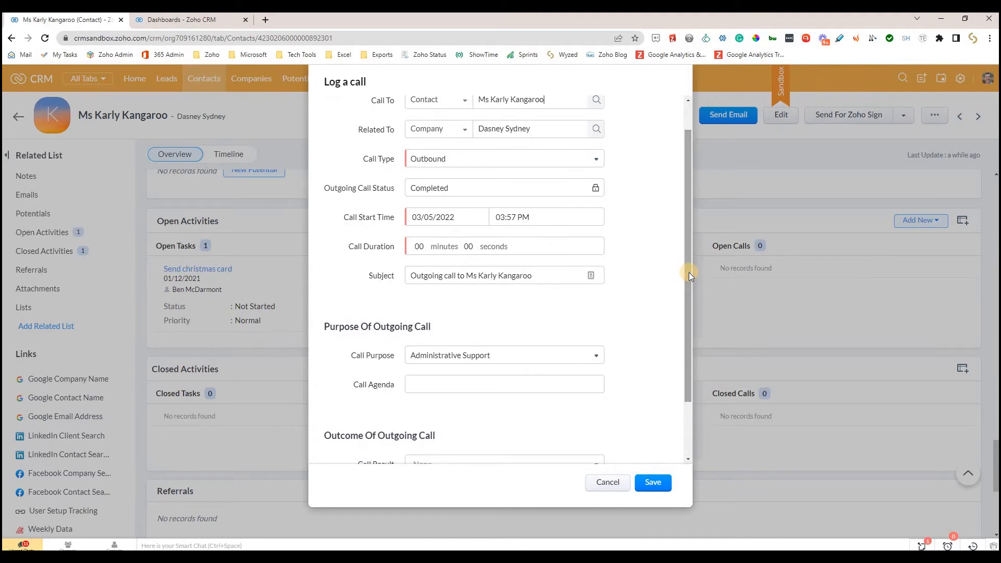
{"action": "left_click", "coordinate": [413, 247]}
{"action": "type", "text": "3"}
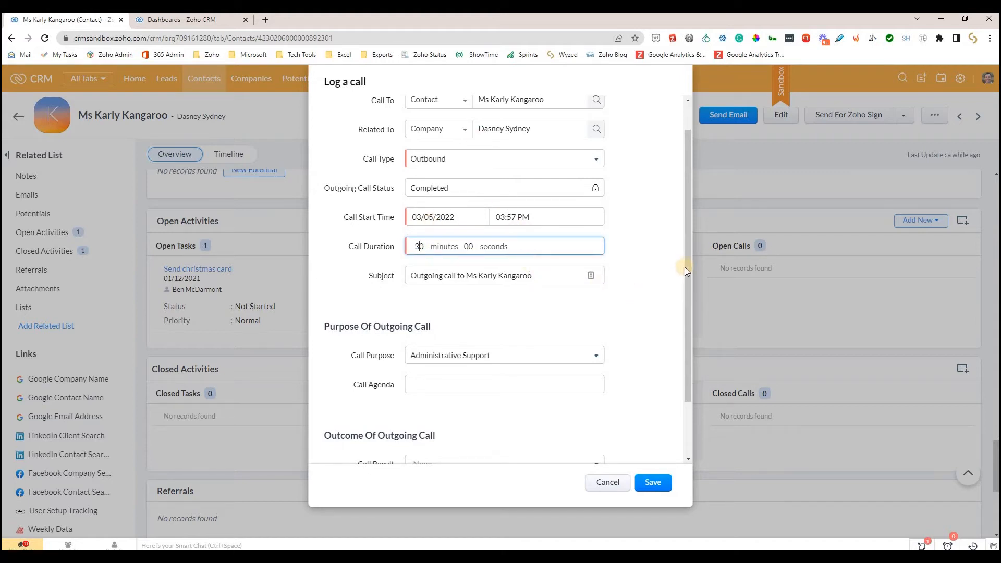
- Set the call purpose to Sales Call and discard the call log
{"action": "scroll", "coordinate": [553, 318], "scroll_direction": "down", "scroll_amount": 1}
{"action": "scroll", "coordinate": [553, 317], "scroll_direction": "down", "scroll_amount": 2}
{"action": "left_click_drag", "start_coordinate": [396, 302], "coordinate": [353, 303]}
{"action": "left_click", "coordinate": [370, 300]}
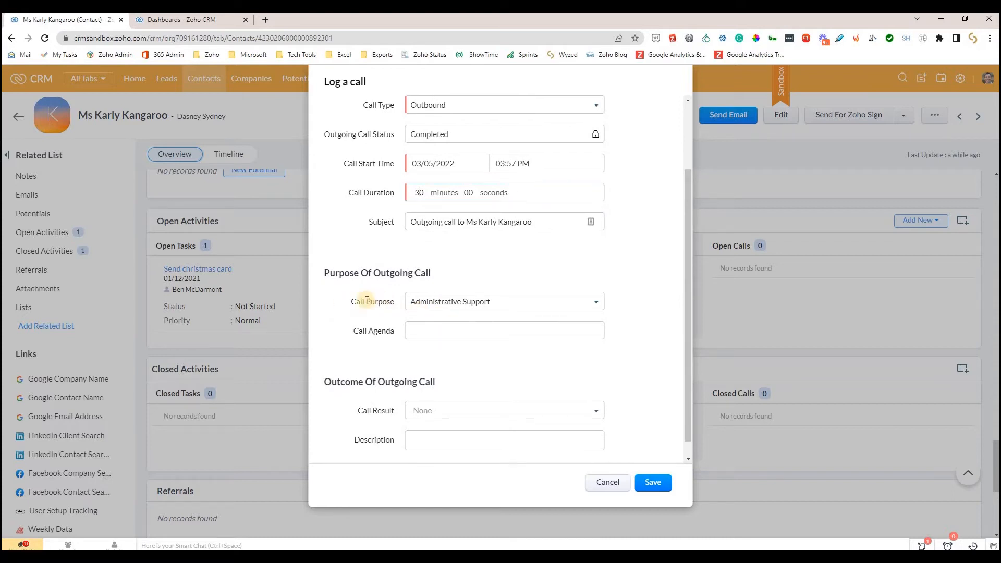
{"action": "left_click", "coordinate": [575, 304]}
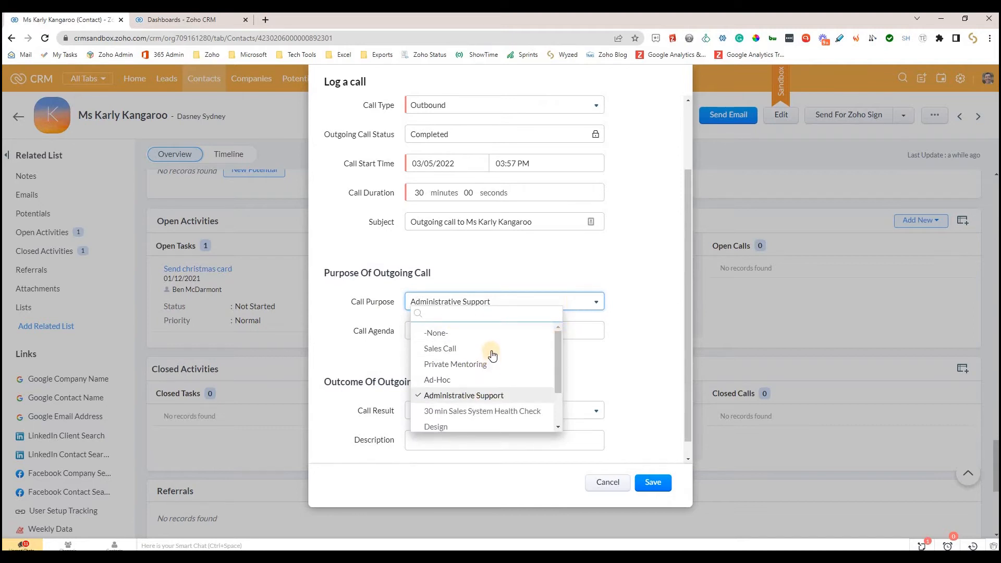
{"action": "left_click", "coordinate": [444, 348]}
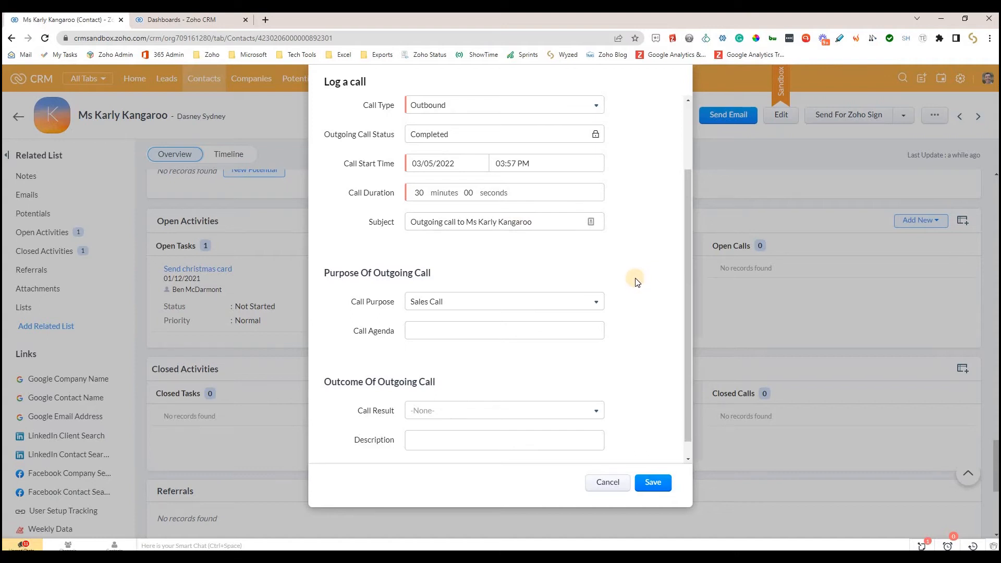
{"action": "triple_click", "coordinate": [392, 302]}
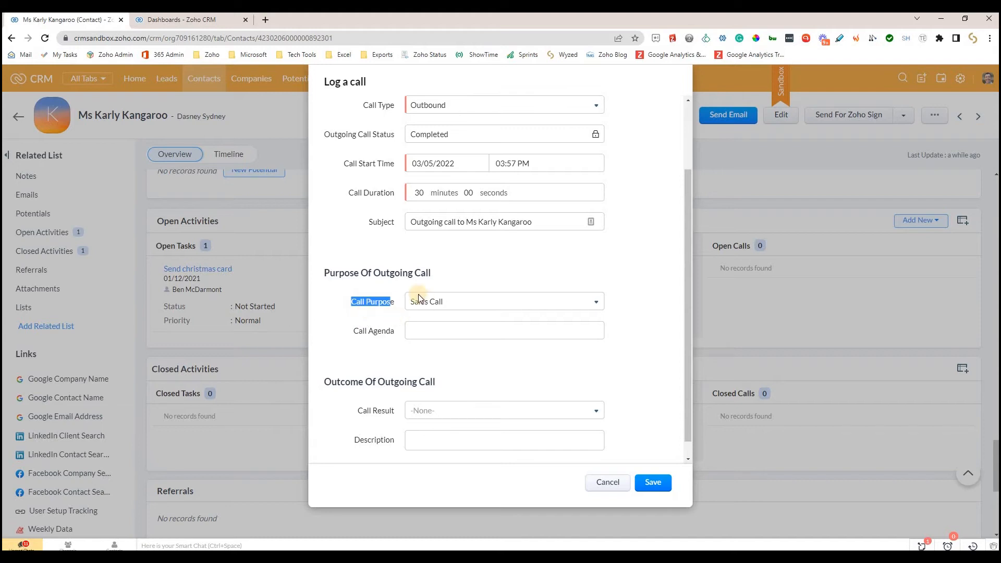
{"action": "left_click", "coordinate": [398, 305]}
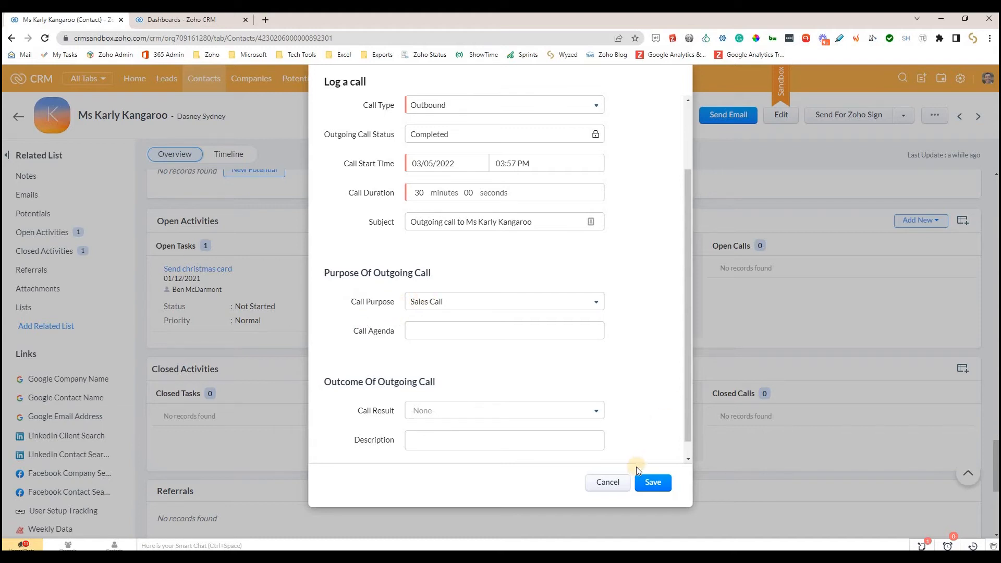
{"action": "left_click", "coordinate": [607, 484]}
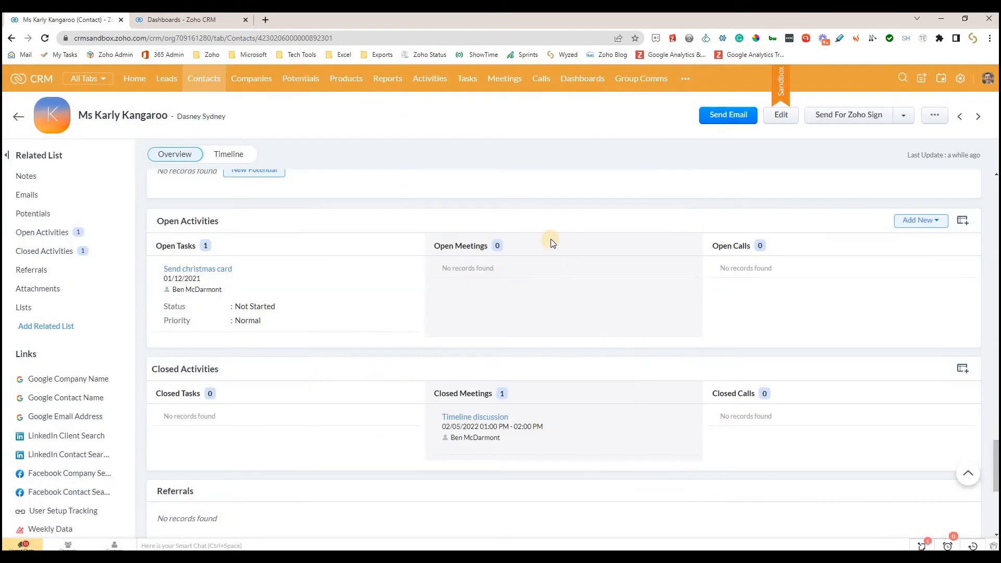
- Switch to the Sales Accountability dashboard and examine the name and KPI metric settings of the Sales Meetings This Week component
{"action": "left_click", "coordinate": [193, 19]}
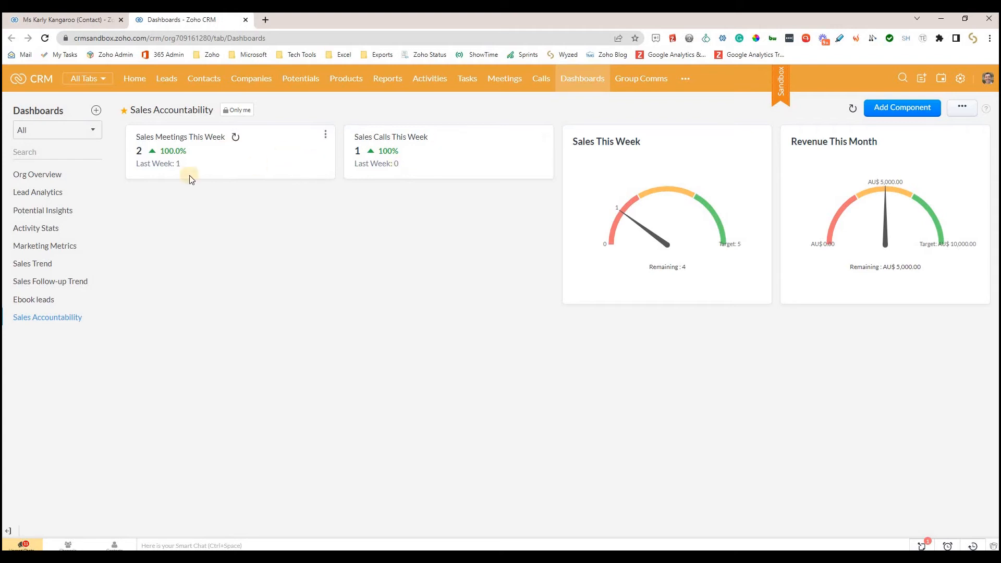
{"action": "left_click", "coordinate": [325, 138]}
{"action": "left_click", "coordinate": [295, 174]}
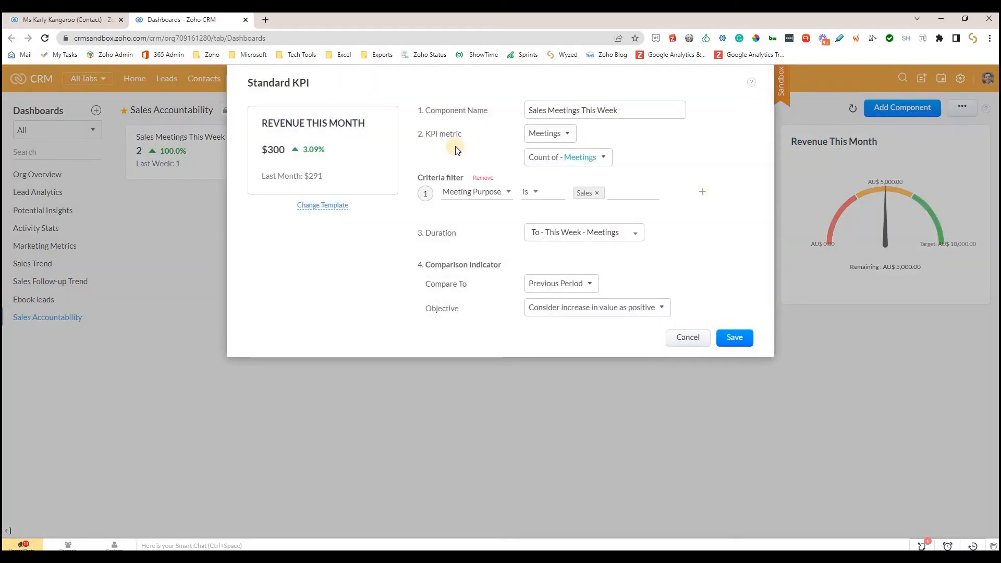
{"action": "left_click", "coordinate": [636, 111]}
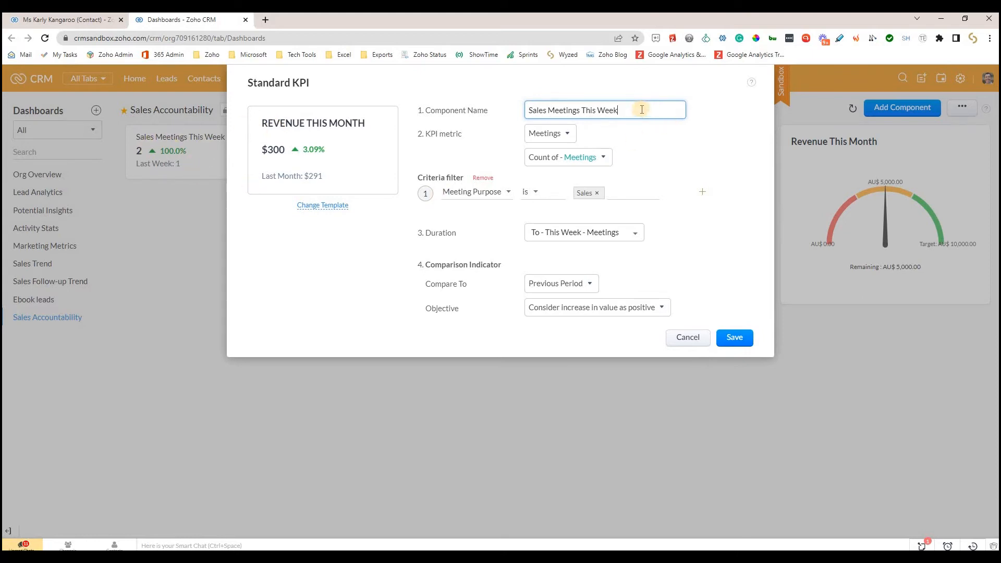
{"action": "left_click", "coordinate": [558, 135]}
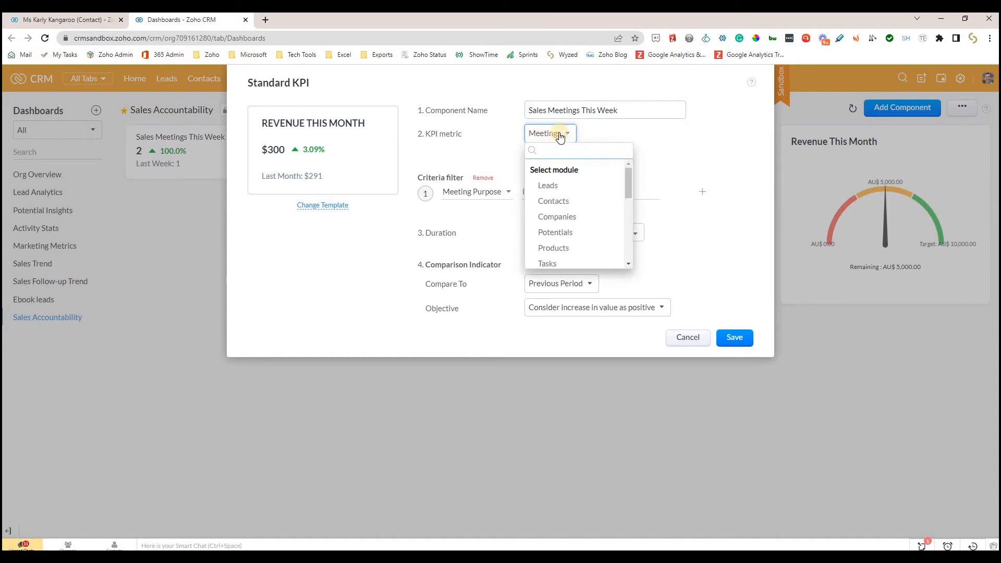
{"action": "left_click", "coordinate": [614, 132]}
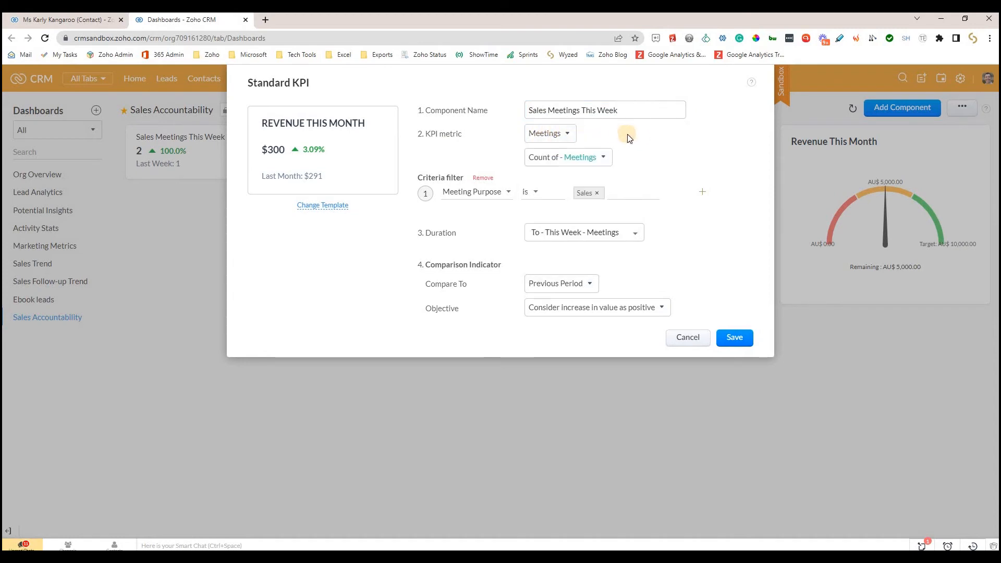
{"action": "left_click", "coordinate": [605, 157]}
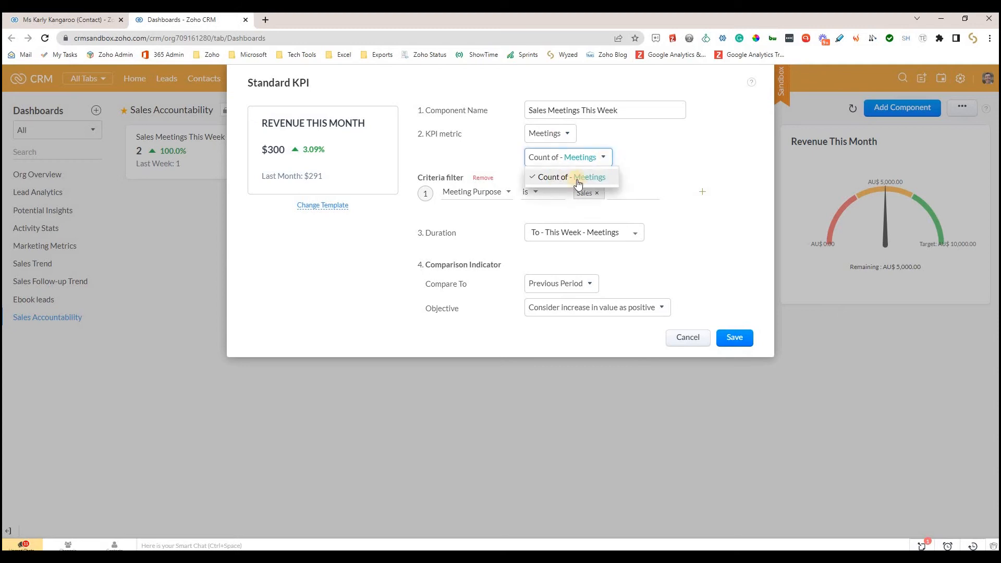
{"action": "left_click", "coordinate": [646, 153]}
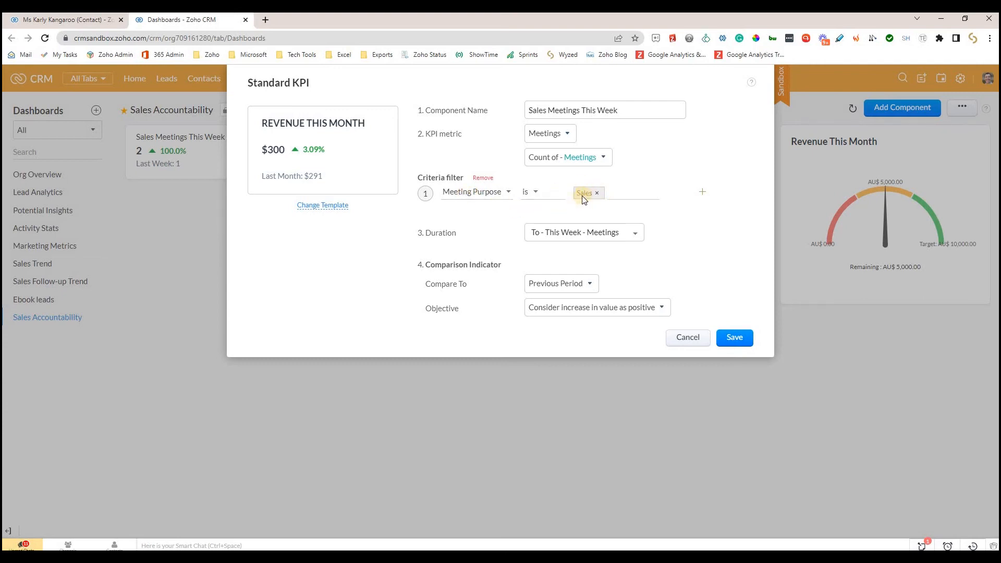
- Examine the component's Meeting Purpose filter options, duration and comparison settings, and close its settings
{"action": "left_click", "coordinate": [629, 194]}
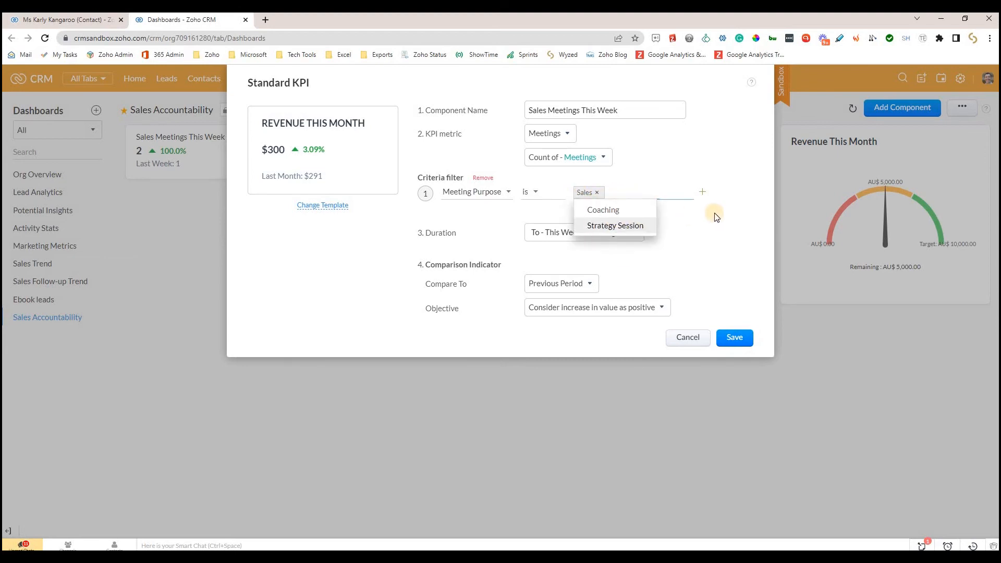
{"action": "left_click", "coordinate": [727, 199]}
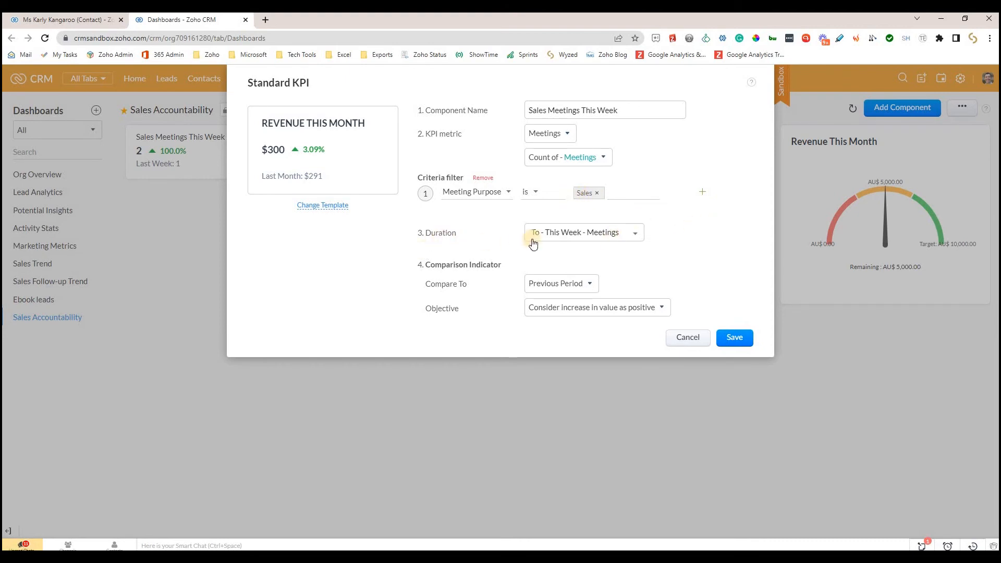
{"action": "left_click", "coordinate": [610, 231]}
{"action": "left_click", "coordinate": [741, 221]}
{"action": "left_click", "coordinate": [718, 339]}
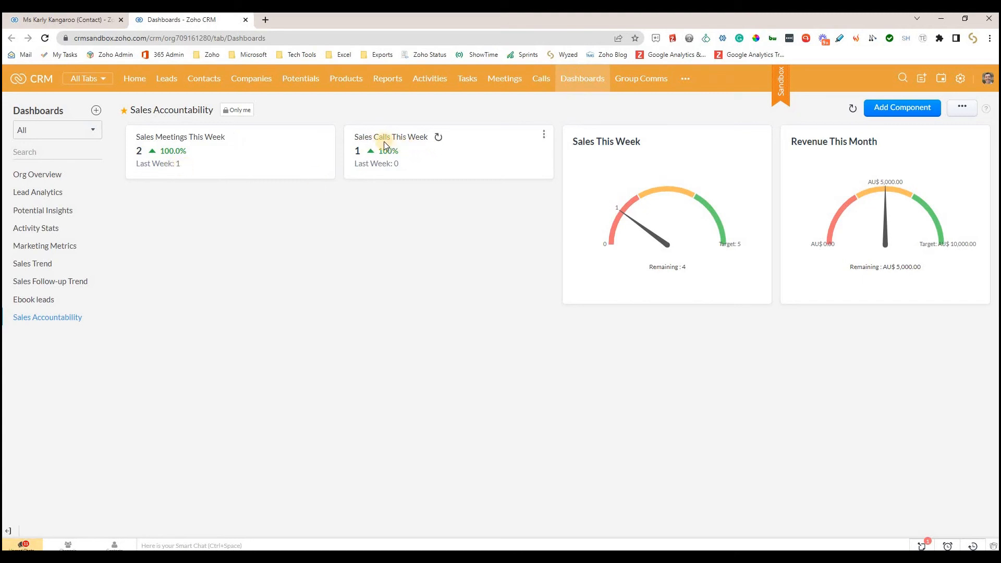
- Examine the Sales Calls This Week component's metric module and Call Purpose filter options, and close its settings without saving
{"action": "left_click", "coordinate": [544, 134]}
{"action": "left_click", "coordinate": [515, 167]}
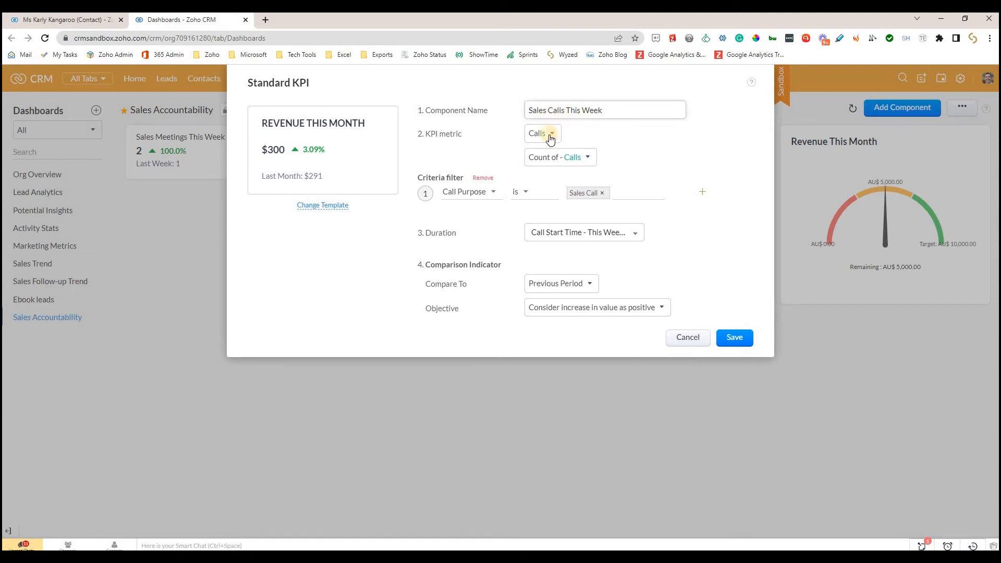
{"action": "left_click", "coordinate": [550, 137]}
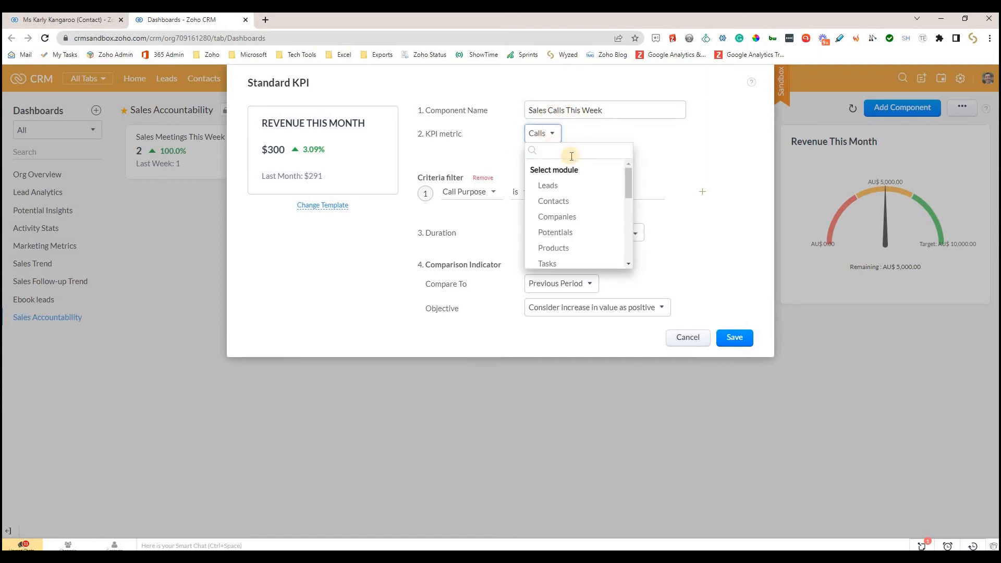
{"action": "left_click", "coordinate": [595, 133]}
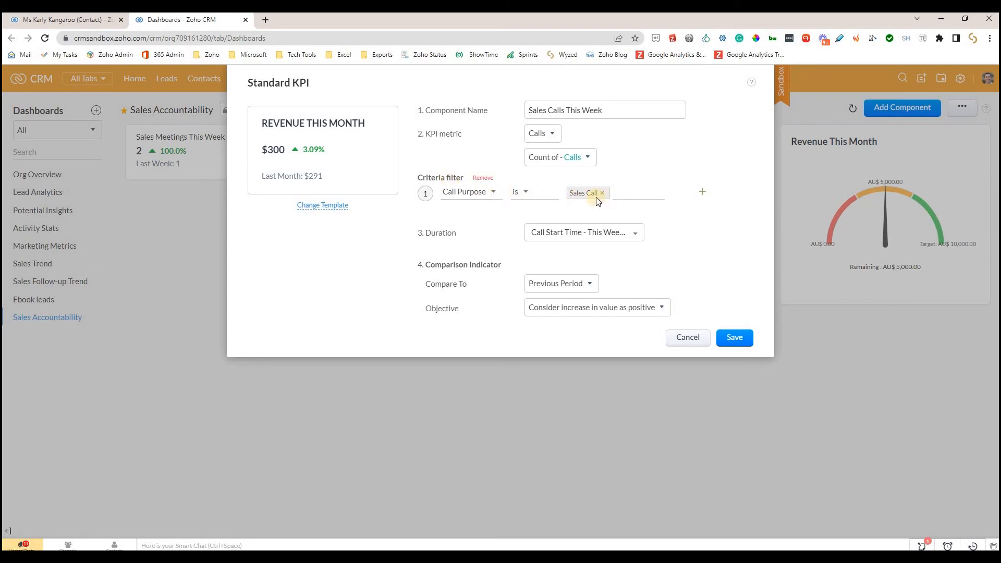
{"action": "left_click", "coordinate": [628, 197]}
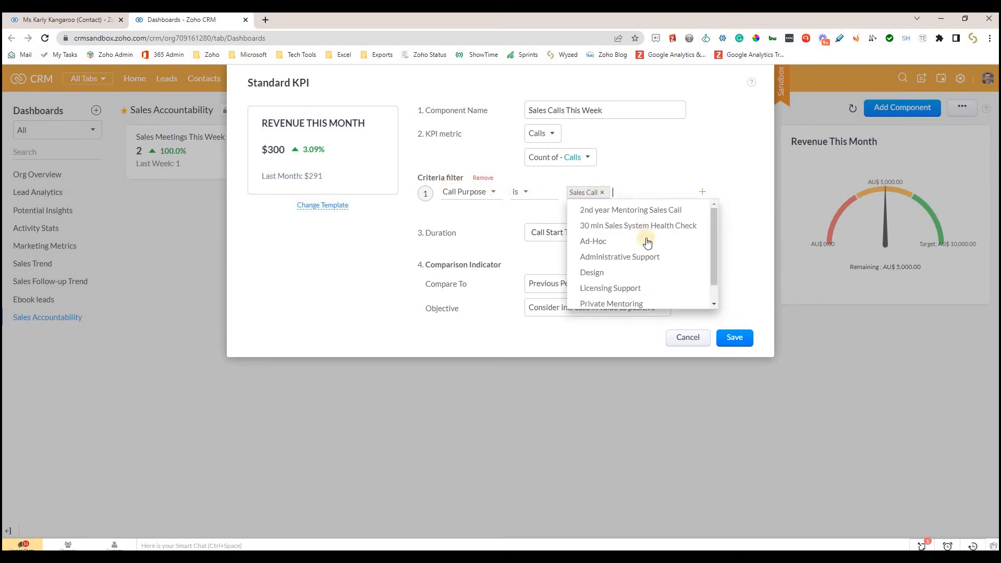
{"action": "left_click", "coordinate": [737, 185]}
{"action": "left_click", "coordinate": [688, 339]}
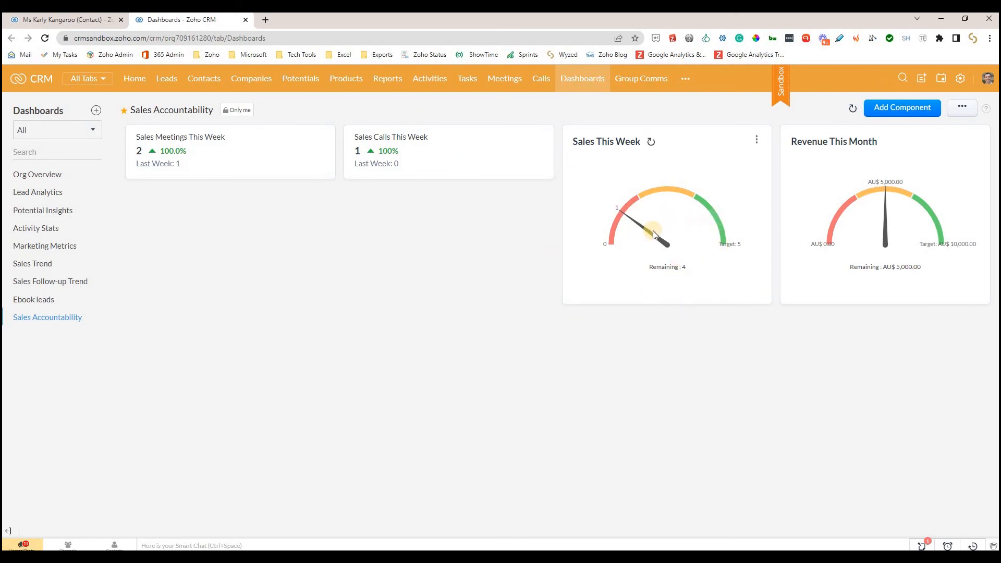
- Examine the metric, duration and target settings of the Sales This Week target meter, and close them without saving
{"action": "left_click", "coordinate": [756, 144]}
{"action": "left_click", "coordinate": [717, 177]}
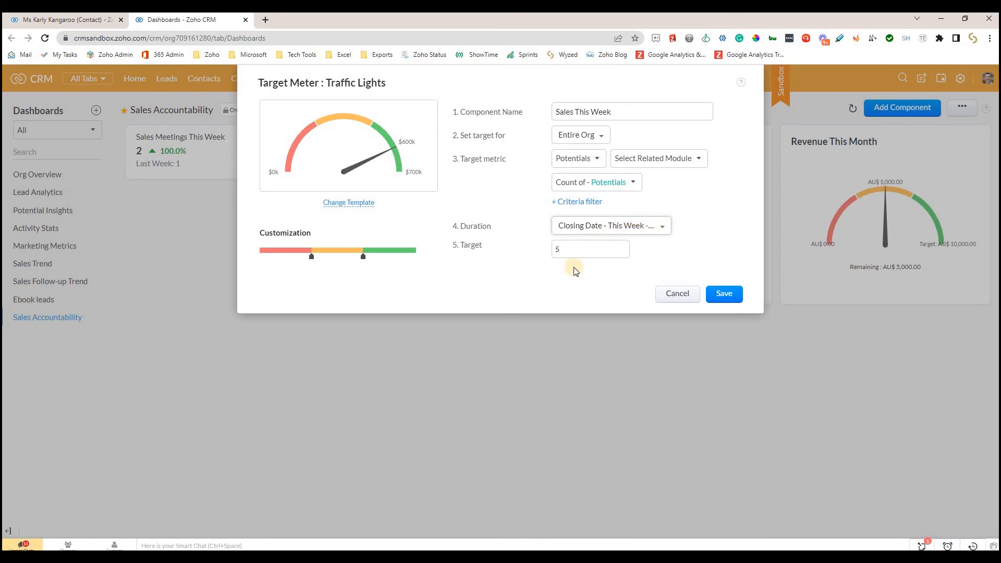
{"action": "left_click", "coordinate": [678, 295]}
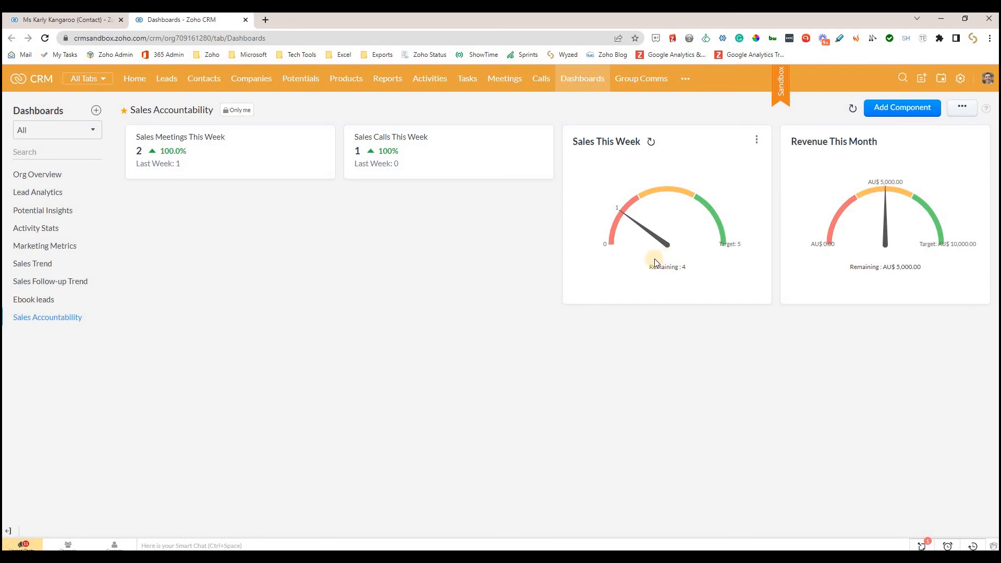
- Examine the metric, duration and target settings of the Revenue This Month target meter, and close them without saving
{"action": "mouse_move", "coordinate": [616, 218]}
{"action": "left_click", "coordinate": [975, 141]}
{"action": "left_click", "coordinate": [937, 172]}
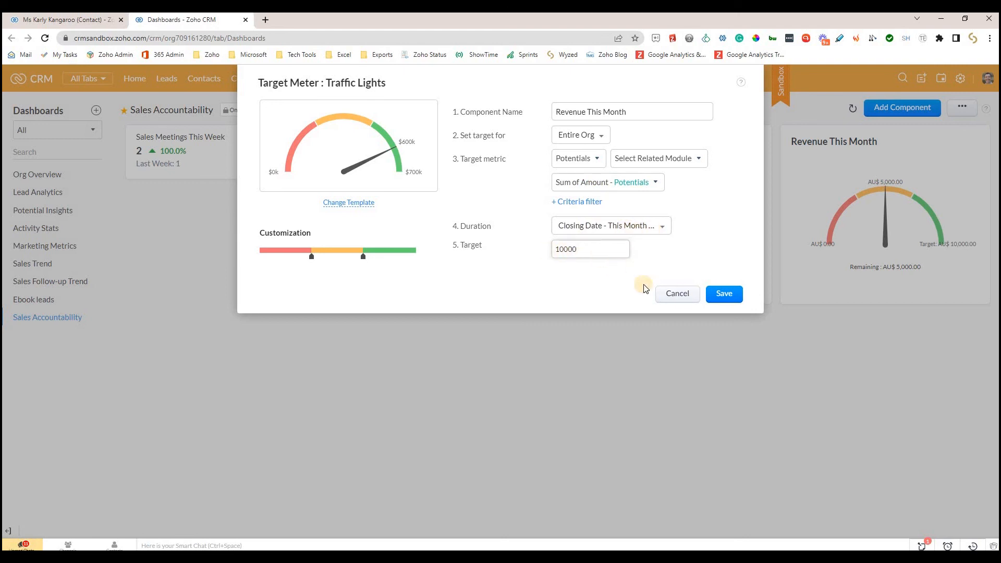
{"action": "left_click", "coordinate": [680, 294]}
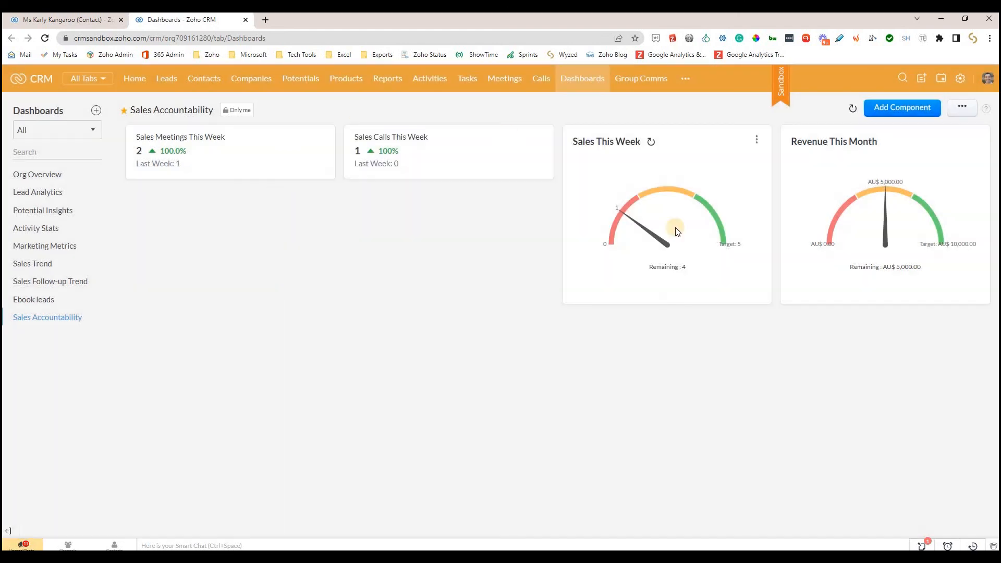